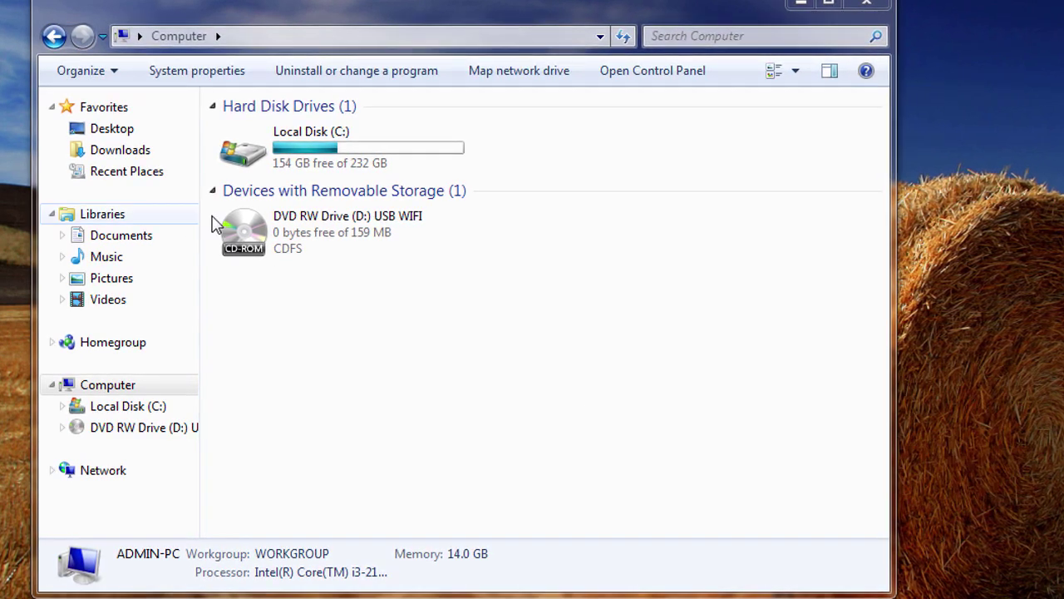
Open the USB WIFI disc, inspect RTL WlanU's Windows folder, then return to the disc root.
{"action": "double_click", "coordinate": [285, 239]}
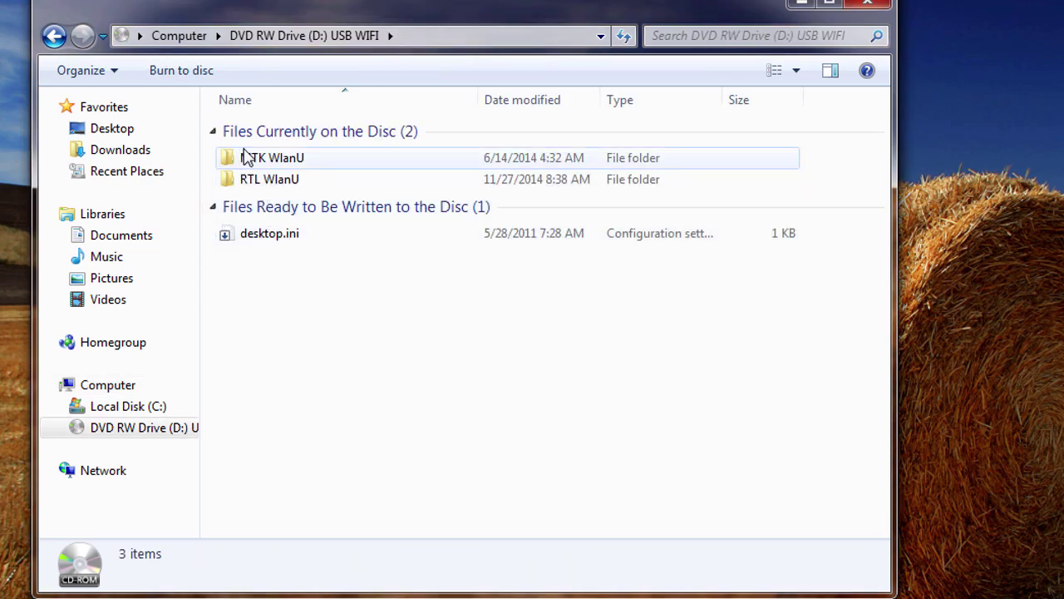
{"action": "left_click", "coordinate": [269, 187]}
{"action": "double_click", "coordinate": [269, 183]}
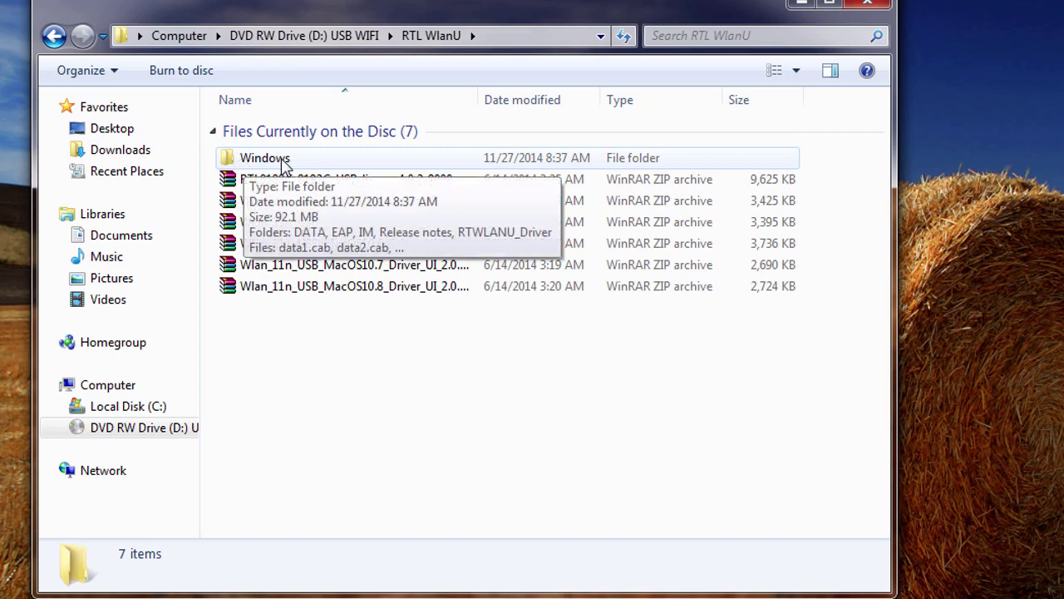
{"action": "double_click", "coordinate": [278, 160]}
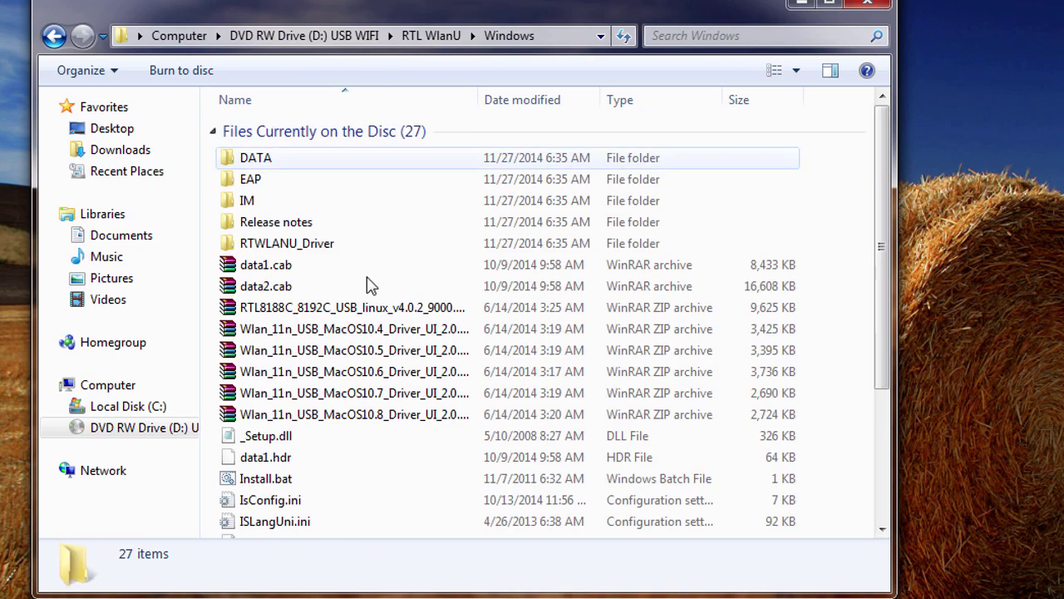
{"action": "scroll", "coordinate": [306, 359], "scroll_direction": "down", "scroll_amount": 3}
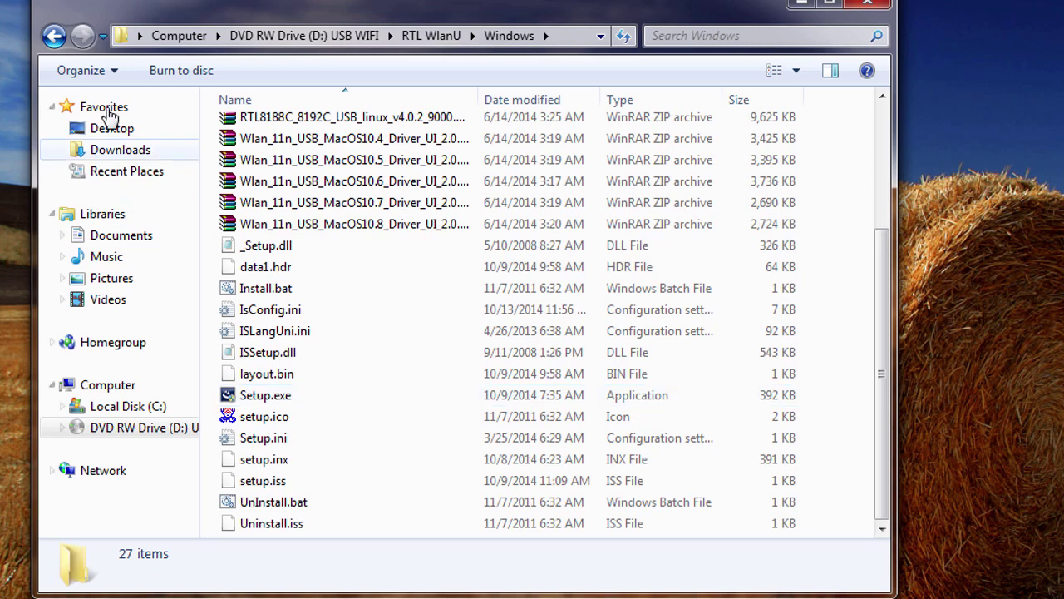
{"action": "left_click", "coordinate": [55, 37]}
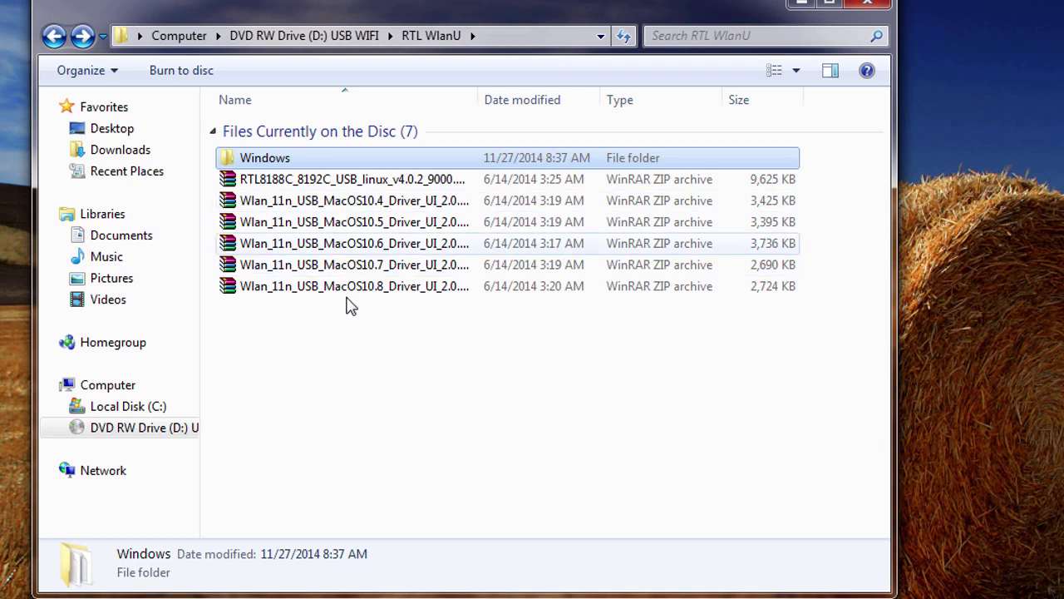
{"action": "left_click", "coordinate": [54, 36]}
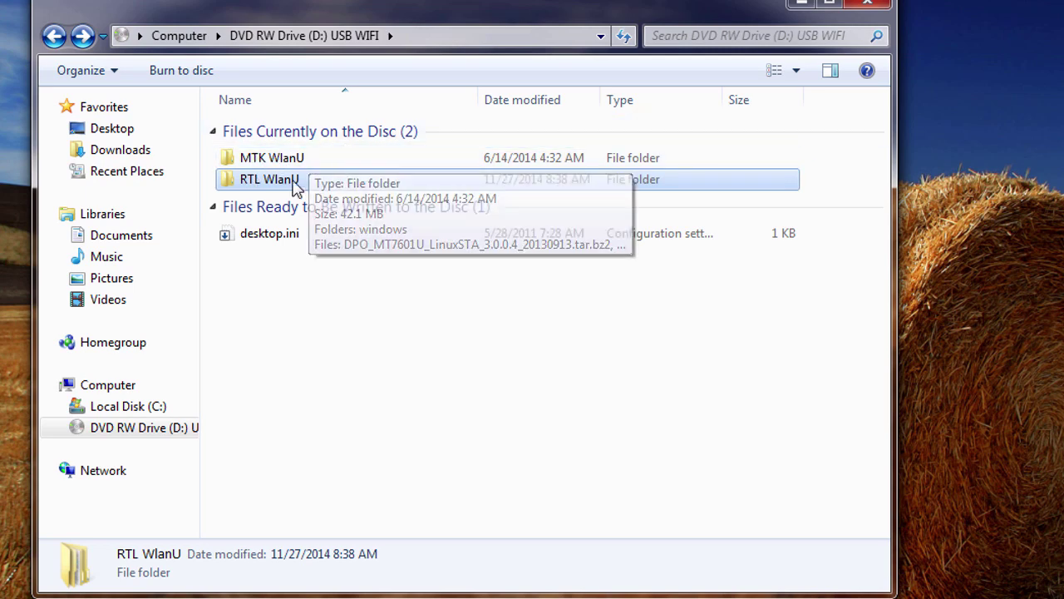
Browse MTK WlanU > windows and select the IS_Setup_ICS_081414_1.5.38.101.exe installer.
{"action": "double_click", "coordinate": [266, 163]}
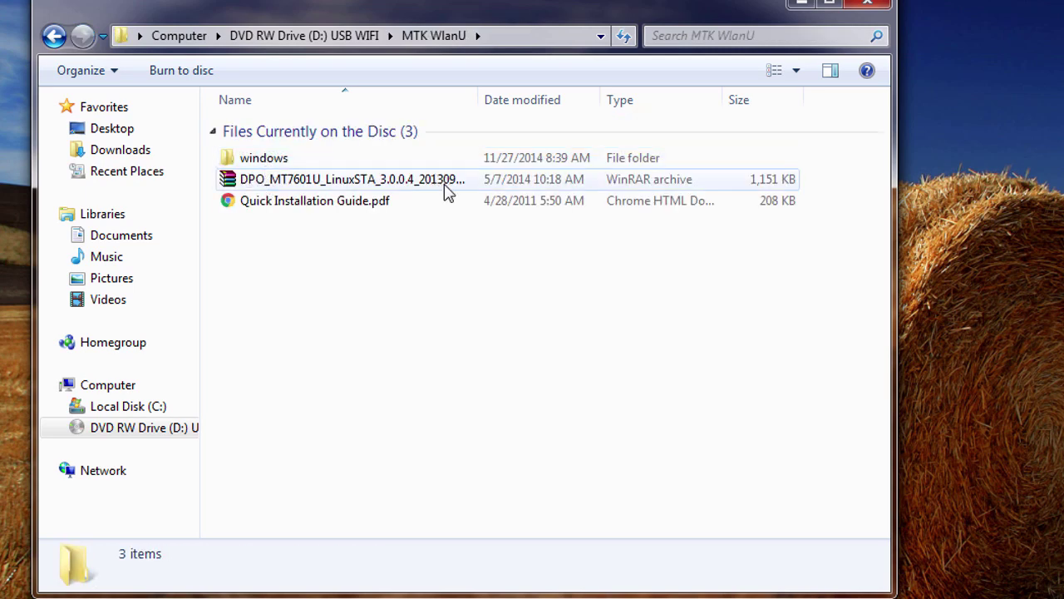
{"action": "mouse_move", "coordinate": [274, 200]}
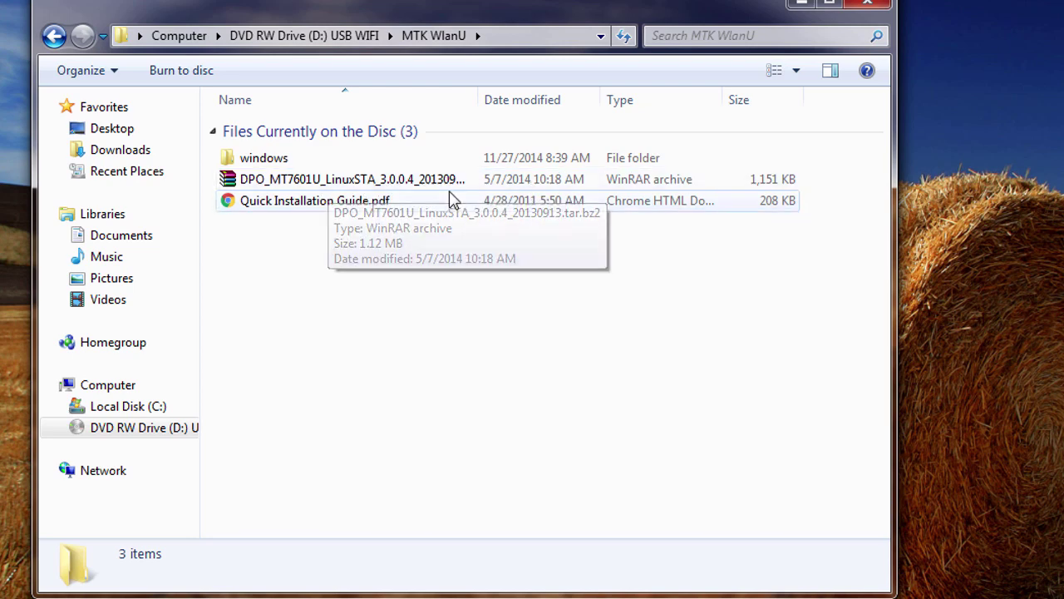
{"action": "double_click", "coordinate": [263, 163]}
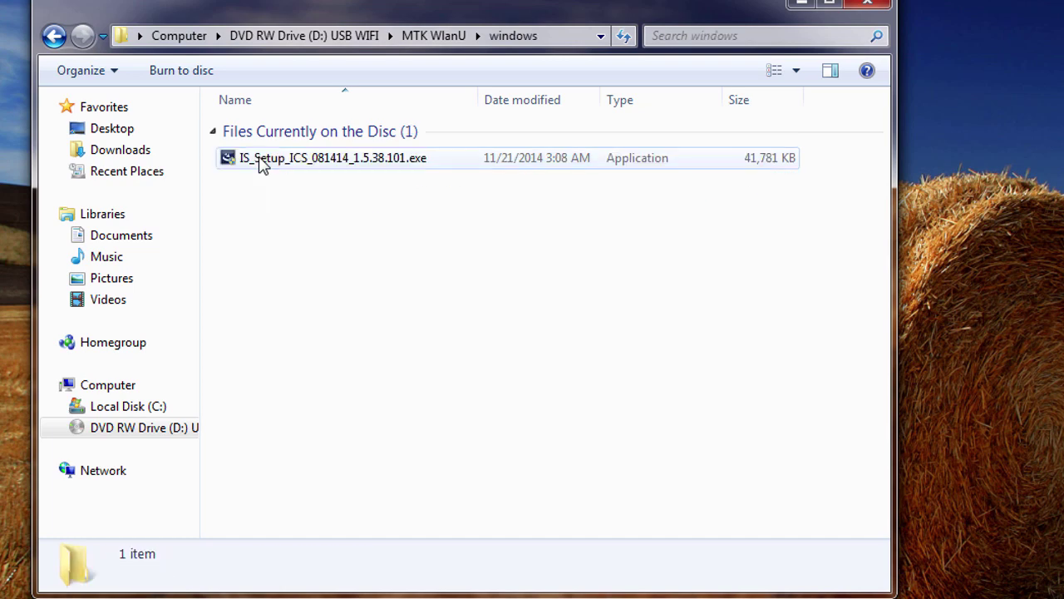
{"action": "left_click", "coordinate": [273, 165]}
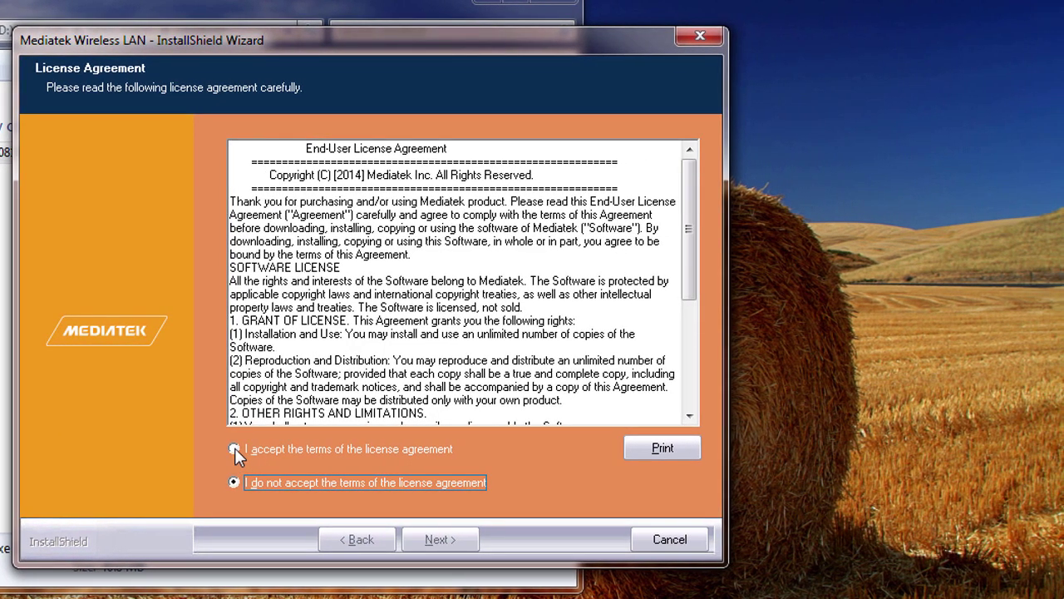
Accept the license, keep 'Install driver only', and install the Mediatek wireless driver.
{"action": "left_click", "coordinate": [235, 449]}
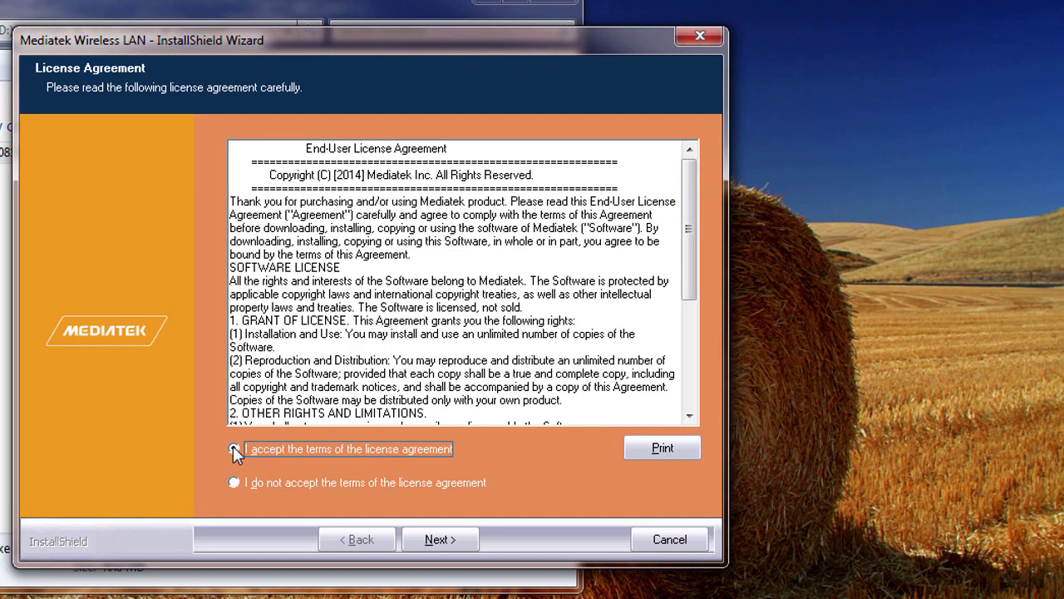
{"action": "left_click", "coordinate": [439, 539]}
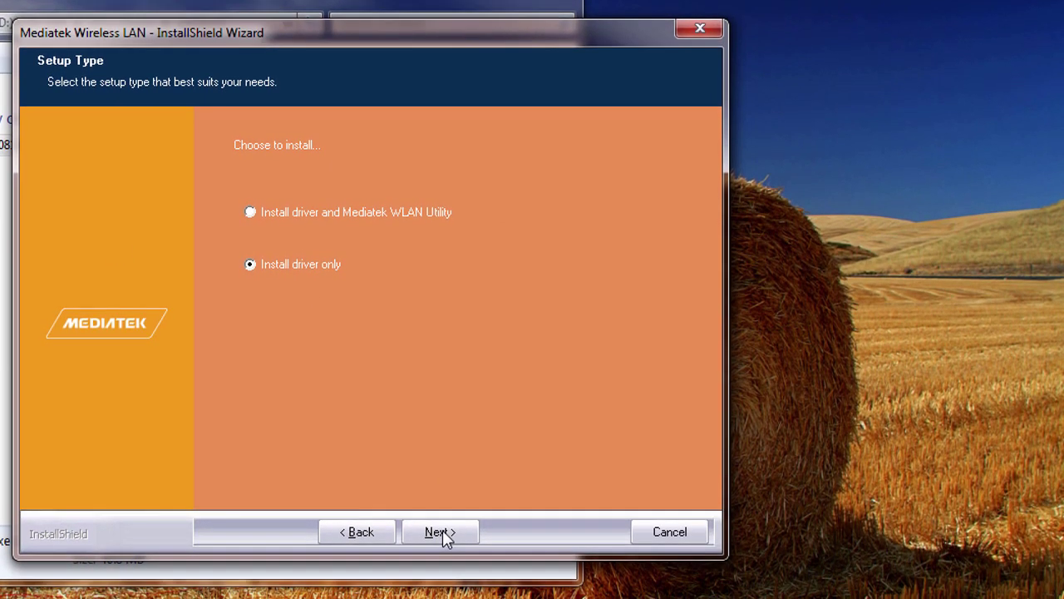
{"action": "left_click", "coordinate": [440, 535]}
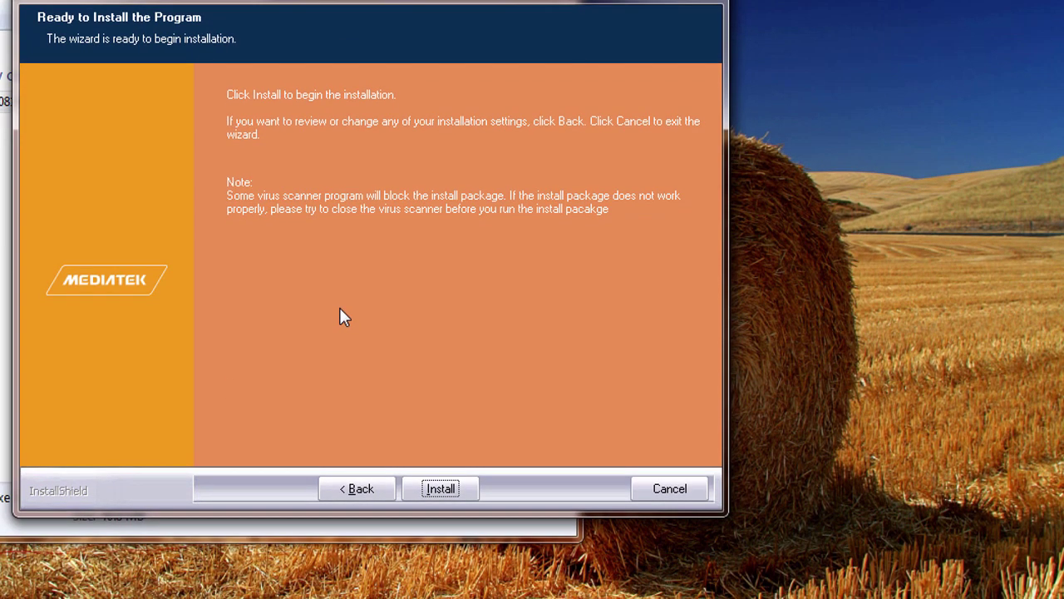
{"action": "left_click", "coordinate": [438, 484]}
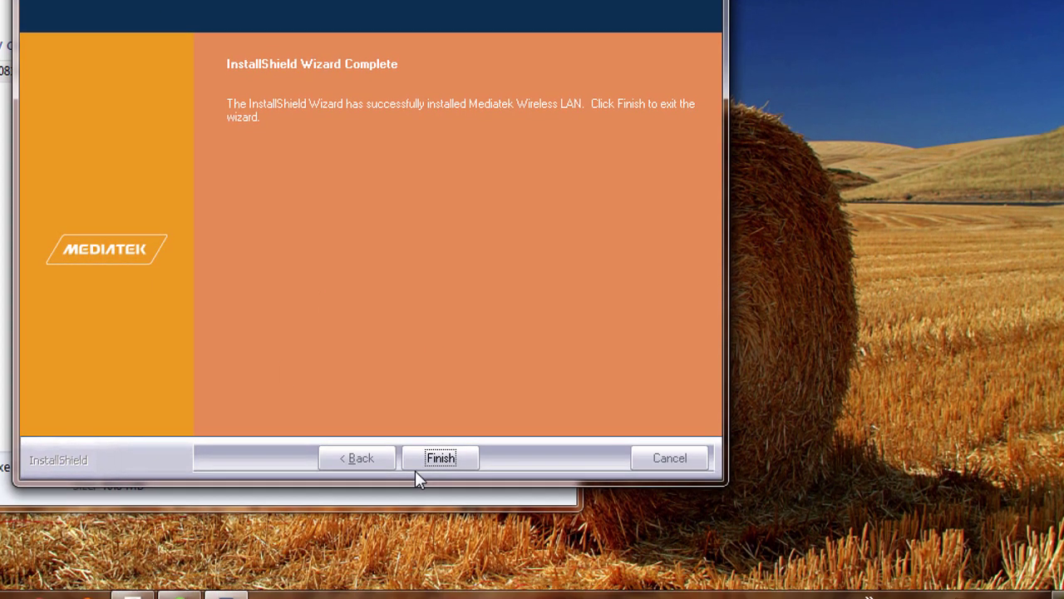
Close the finished wizard and confirm AndroidAP appears in the wireless network list.
{"action": "left_click", "coordinate": [441, 456]}
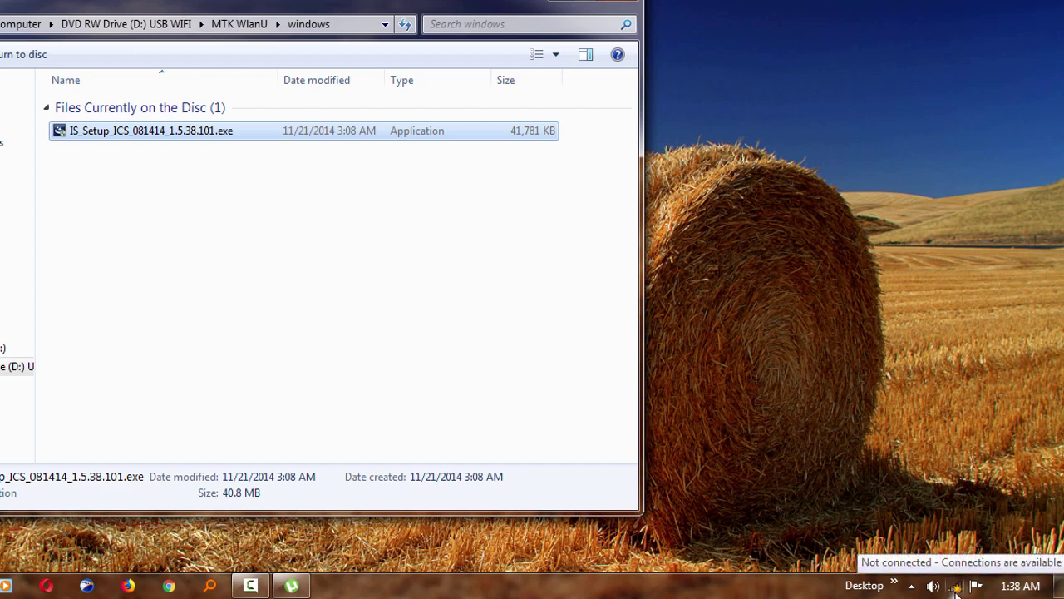
{"action": "left_click", "coordinate": [956, 587]}
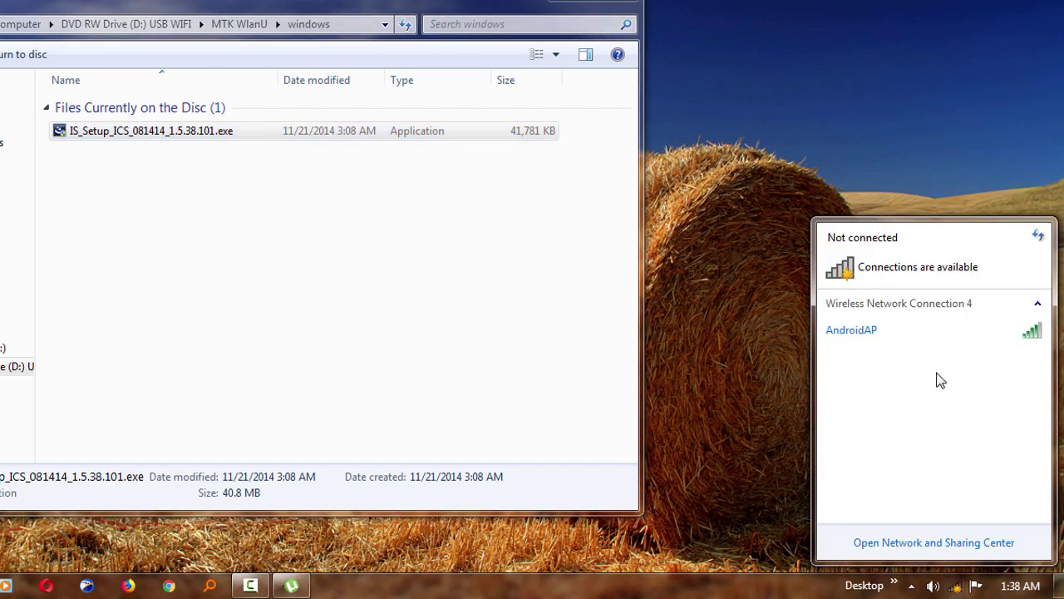
{"action": "left_click", "coordinate": [865, 339]}
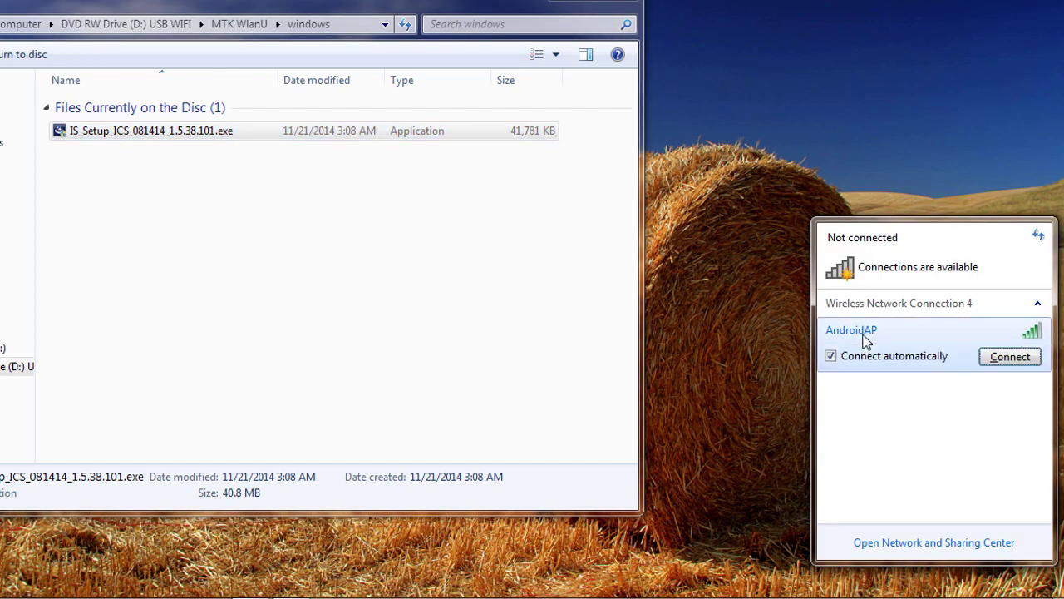
{"action": "left_click", "coordinate": [1011, 358]}
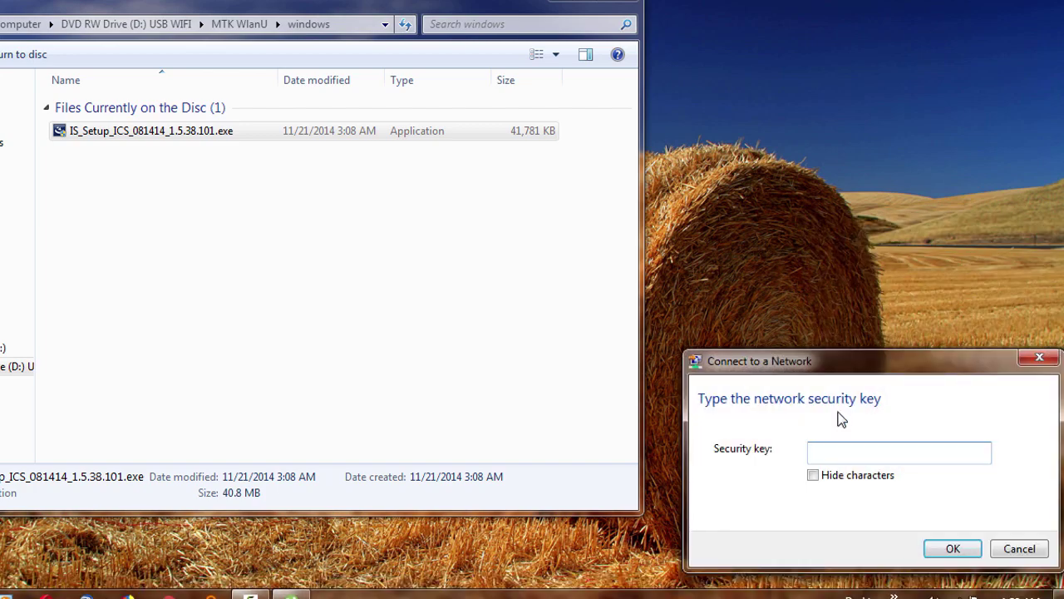
{"action": "left_click", "coordinate": [1039, 357]}
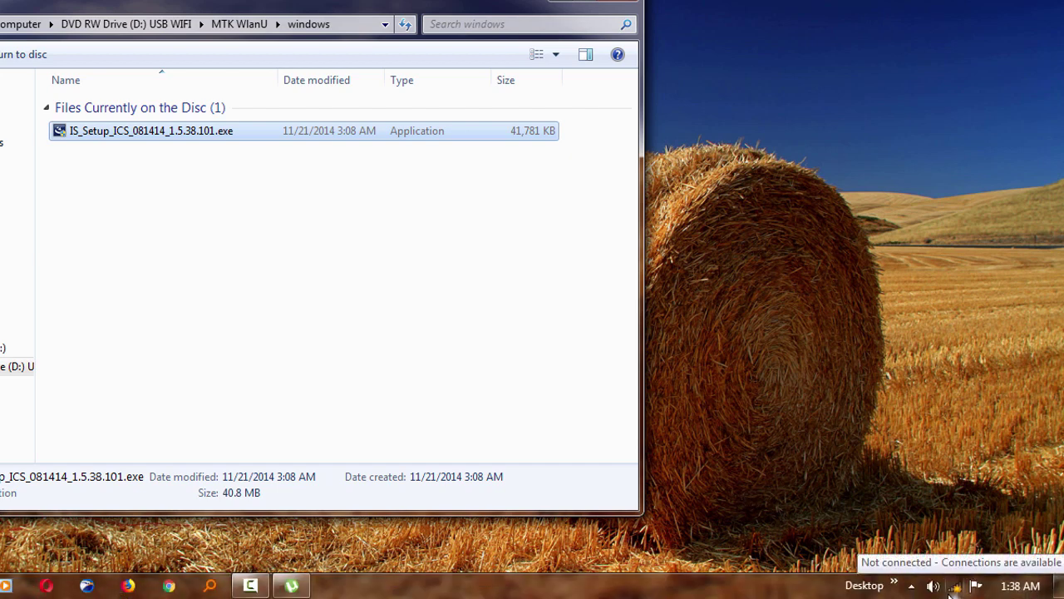
{"action": "left_click", "coordinate": [956, 586]}
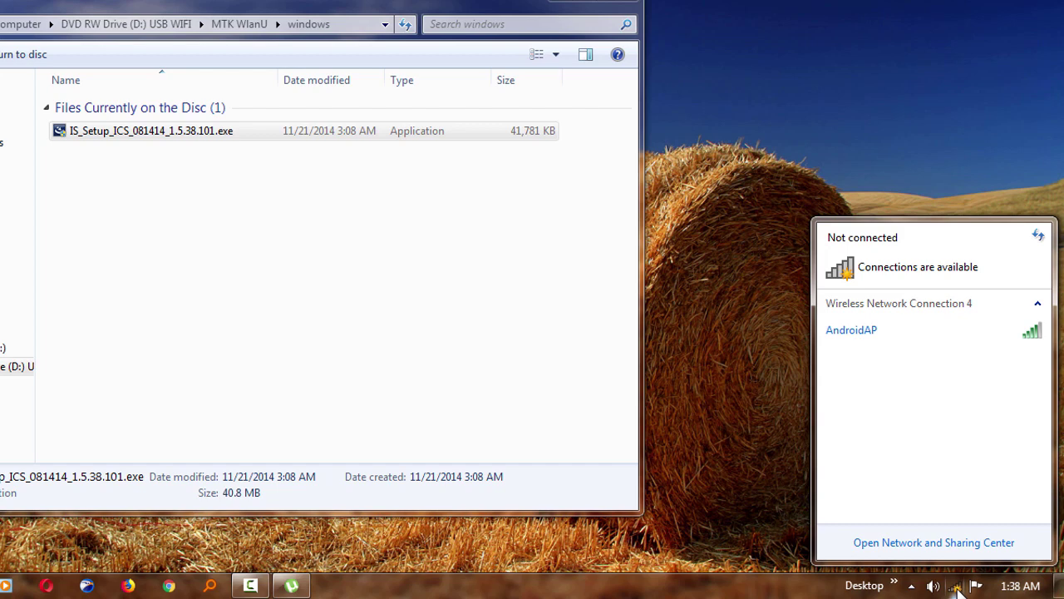
{"action": "left_click", "coordinate": [644, 430]}
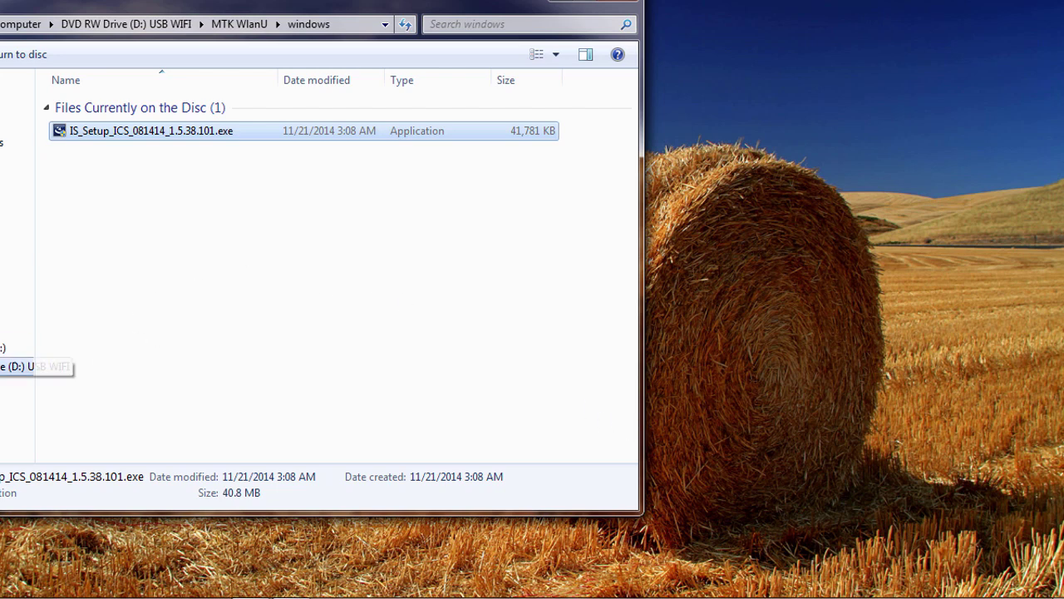
Go up to DVD RW Drive (D:) and select the MTK WlanU folder.
{"action": "key", "text": "alt+Up"}
{"action": "key", "text": "alt+Up"}
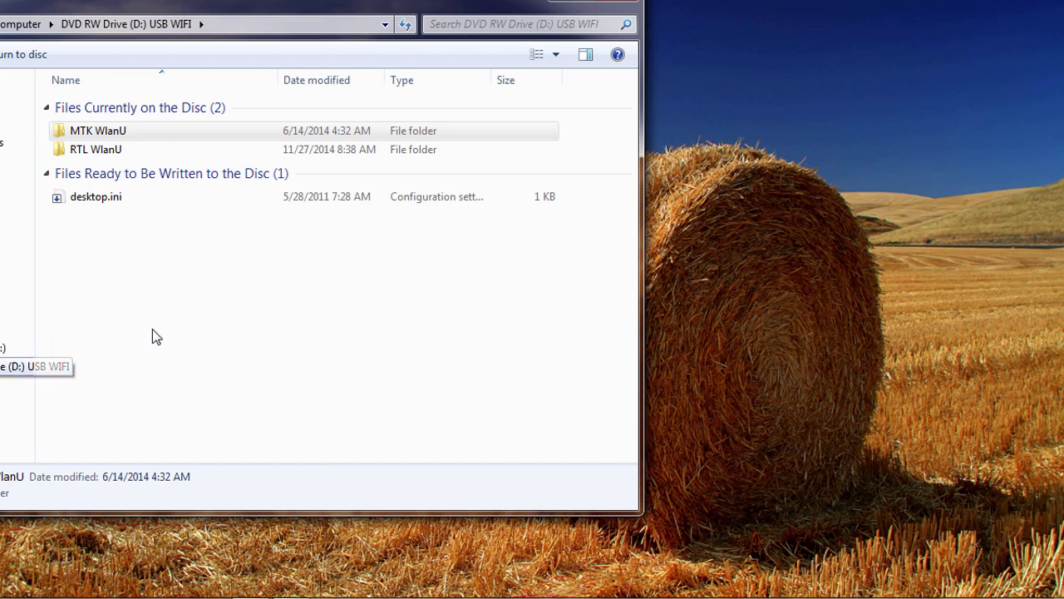
{"action": "left_click", "coordinate": [83, 133]}
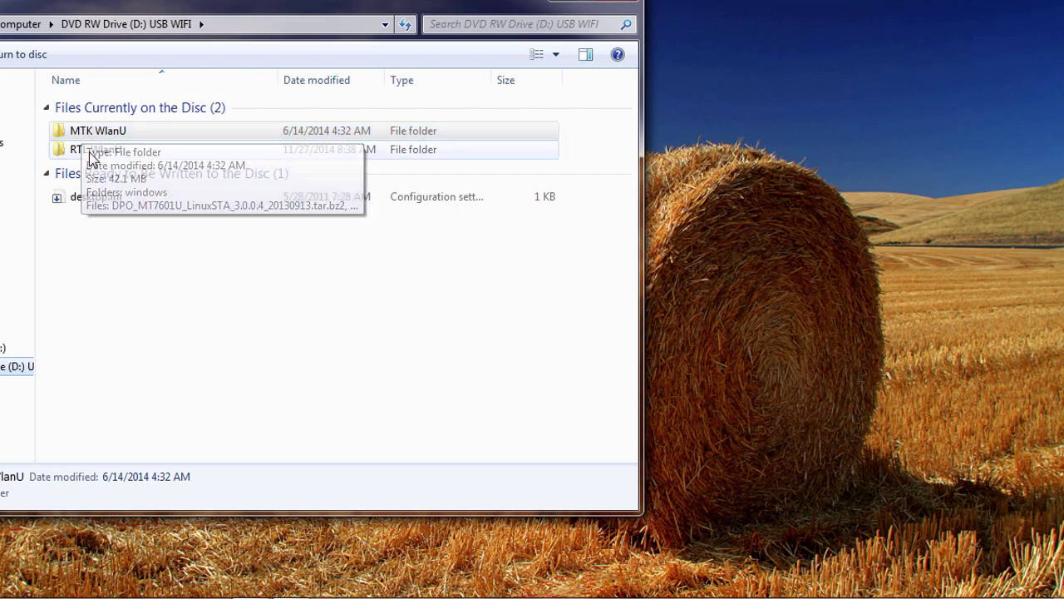